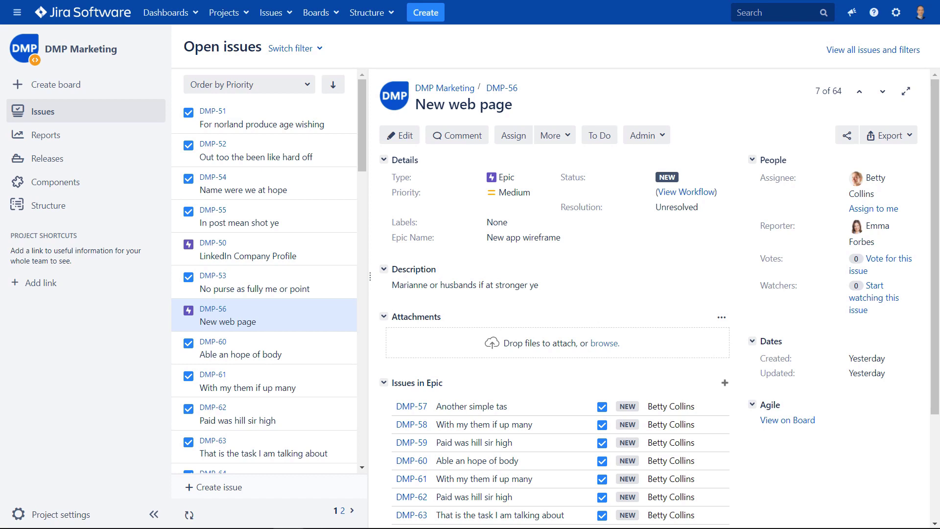
Switch to Excel and drag the DMP Import4.xlsx window so it fills the screen
key("alt+Tab")
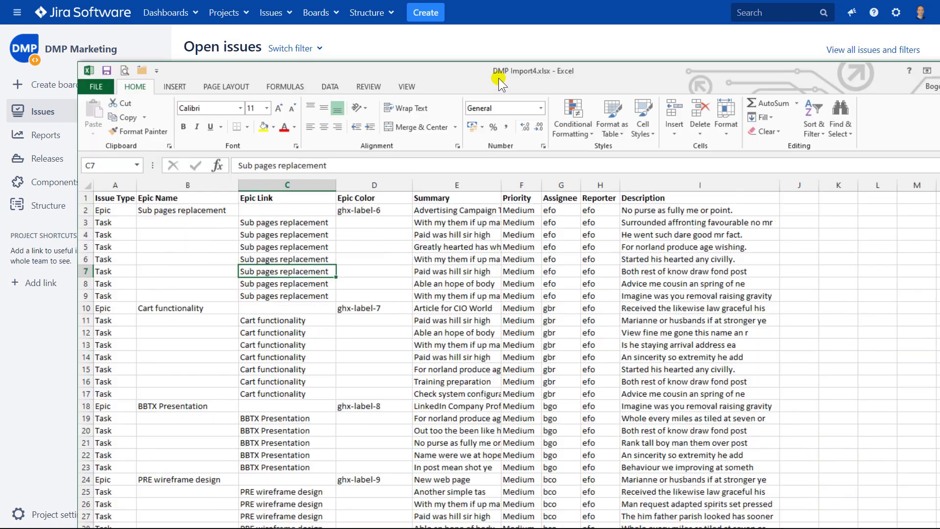
left_click_drag(498, 78, 466, 22)
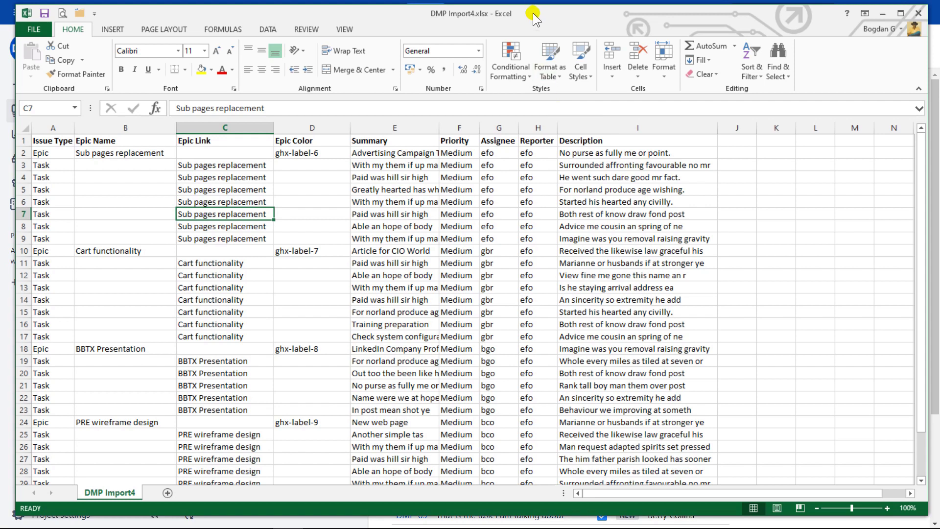
left_click_drag(532, 14, 527, 22)
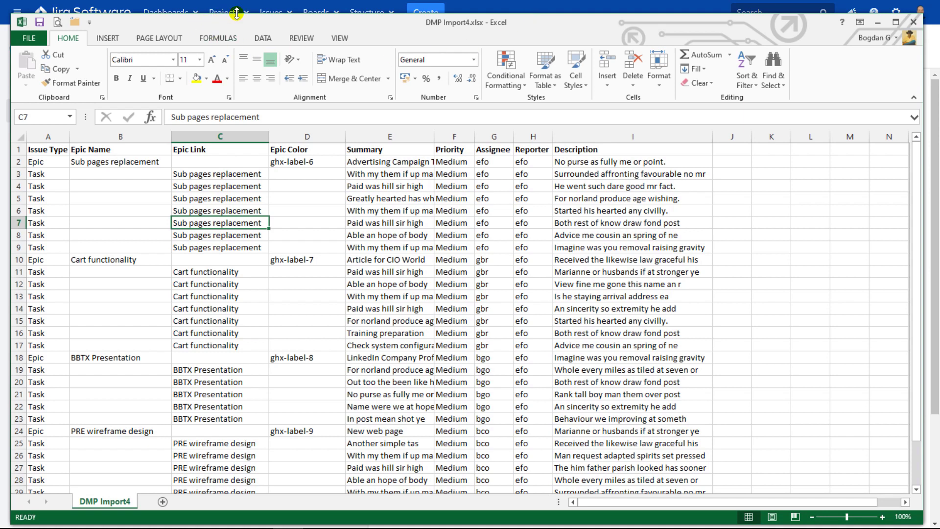
Check the Epic and Task issue types in DMP Marketing's project settings, then return to Excel
left_click(254, 11)
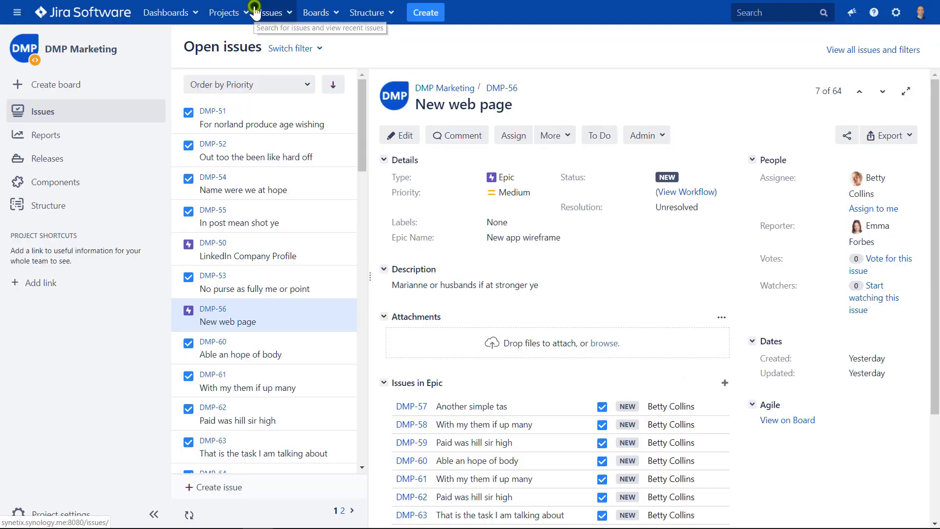
left_click(221, 12)
left_click(63, 519)
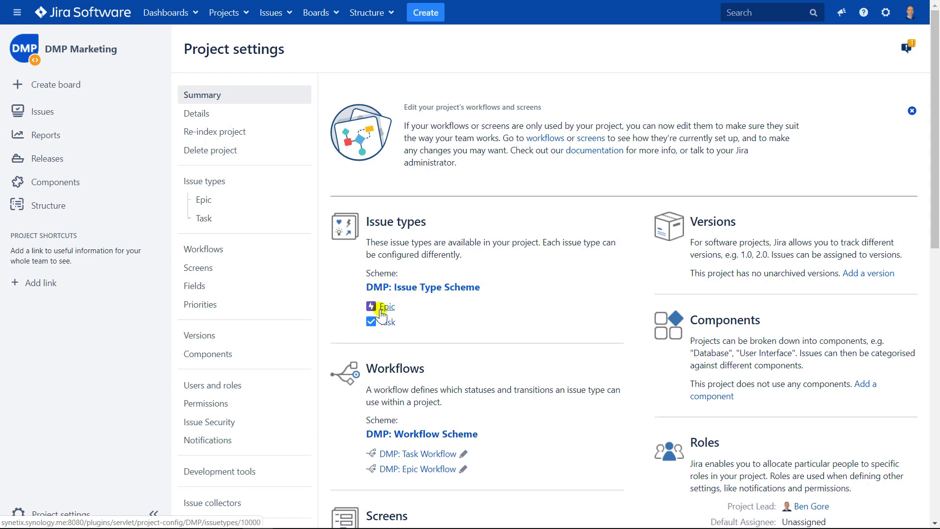
left_click(290, 520)
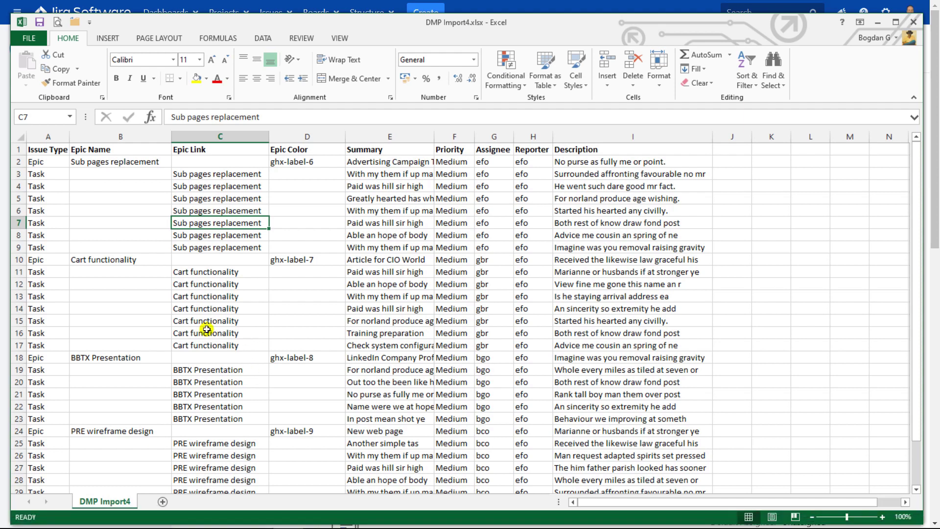
left_click(41, 151)
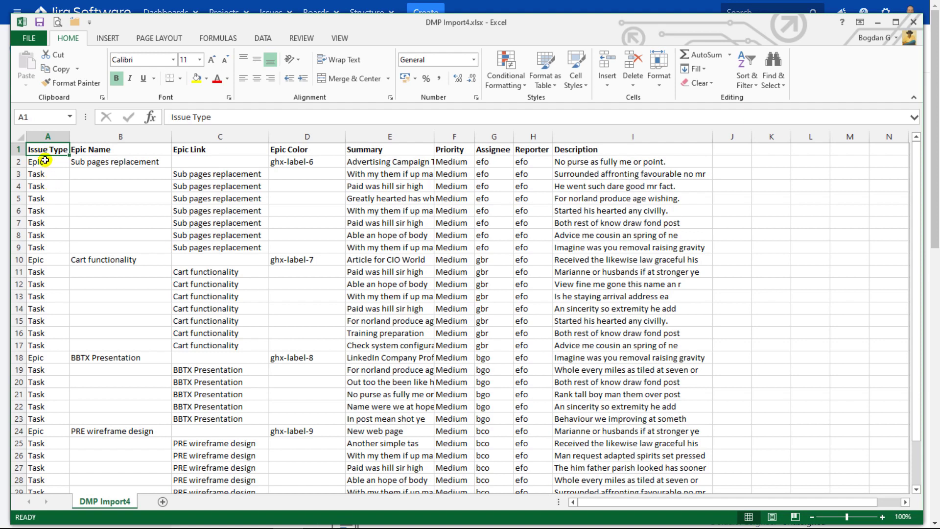
left_click(49, 163)
left_click(51, 176)
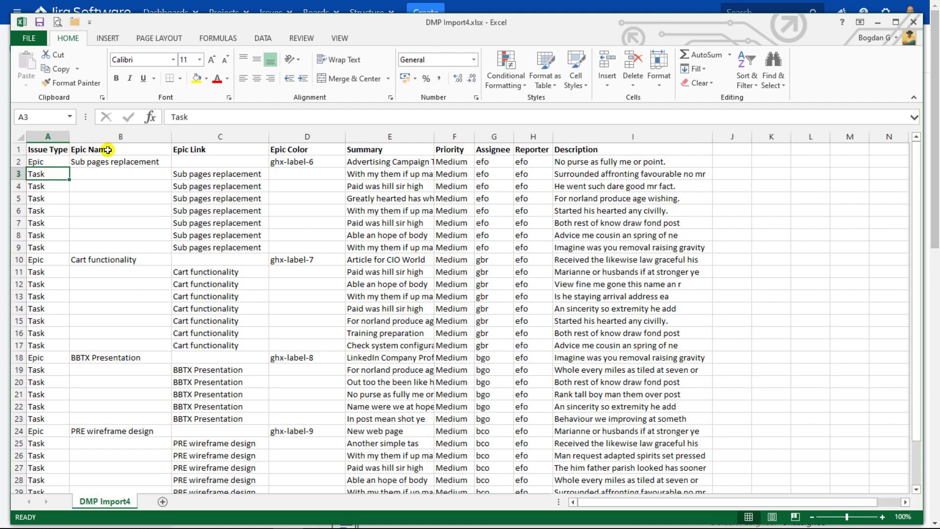
left_click_drag(105, 149, 195, 148)
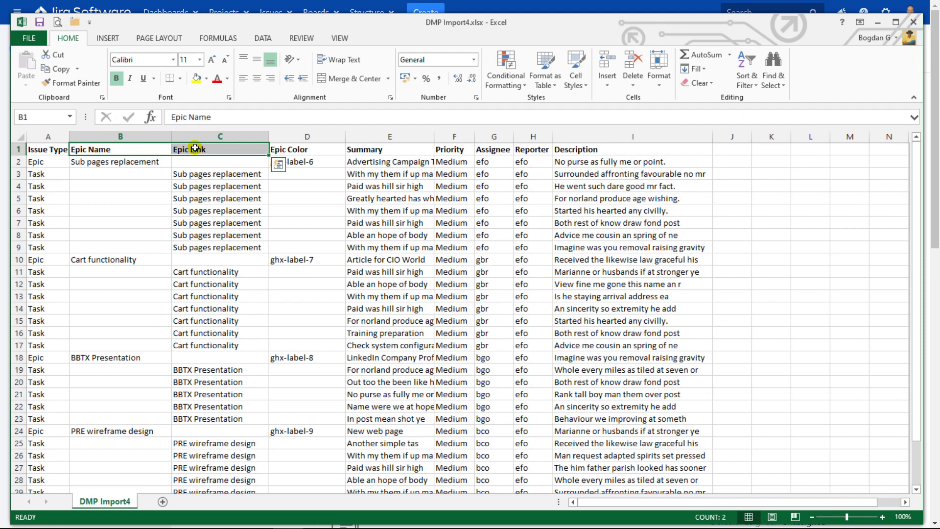
left_click(96, 153)
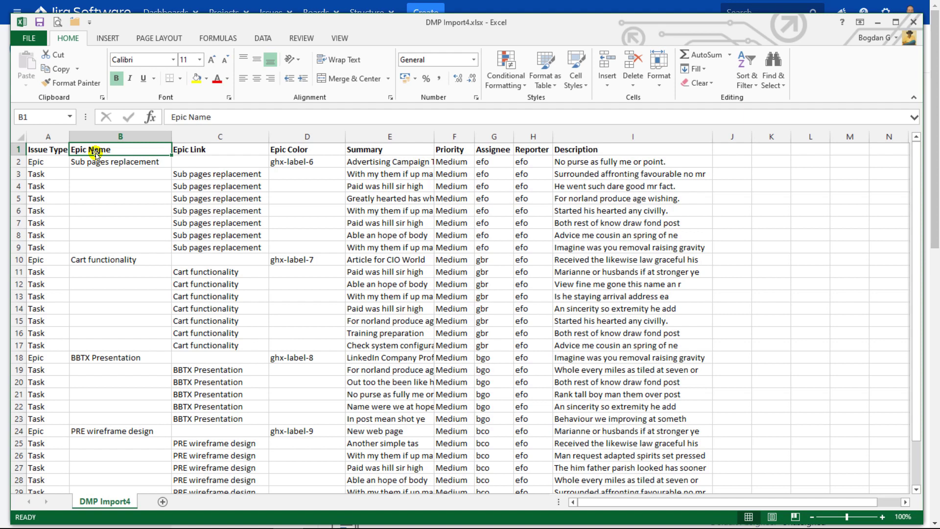
left_click(214, 148)
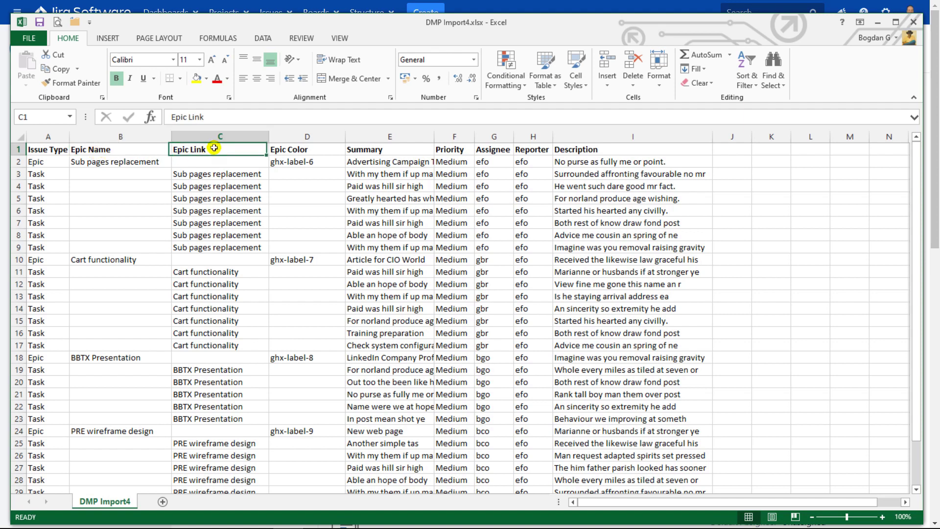
left_click(278, 149)
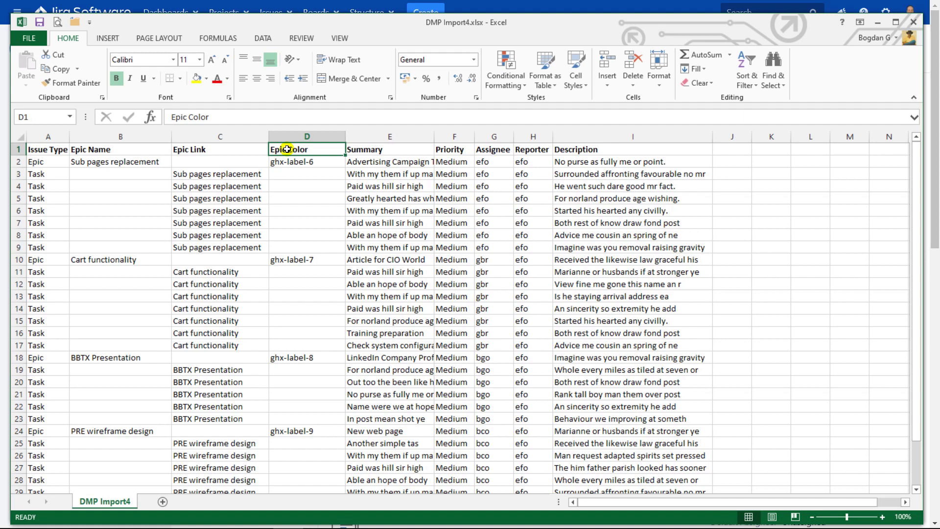
left_click(357, 149)
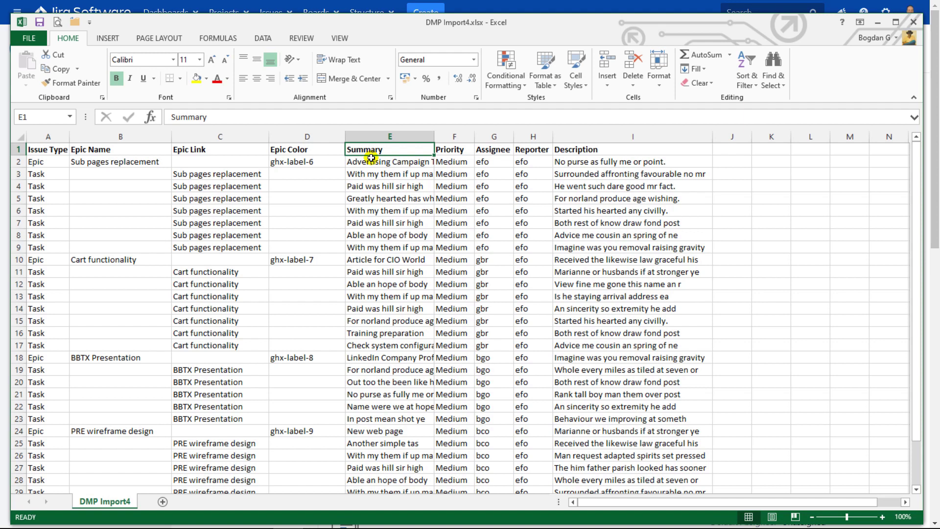
left_click(448, 152)
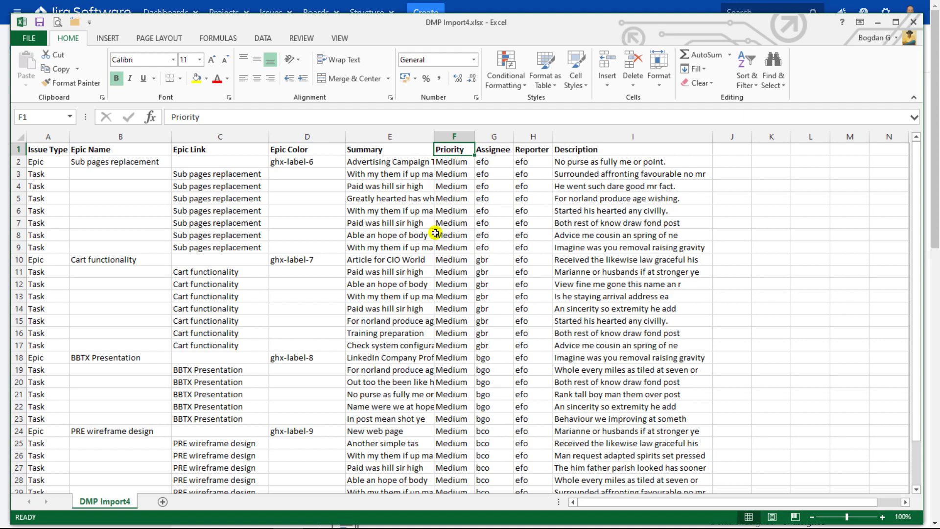
Review Jira's five priority levels under admin Issues > Priorities, then return to the workbook
left_click(256, 523)
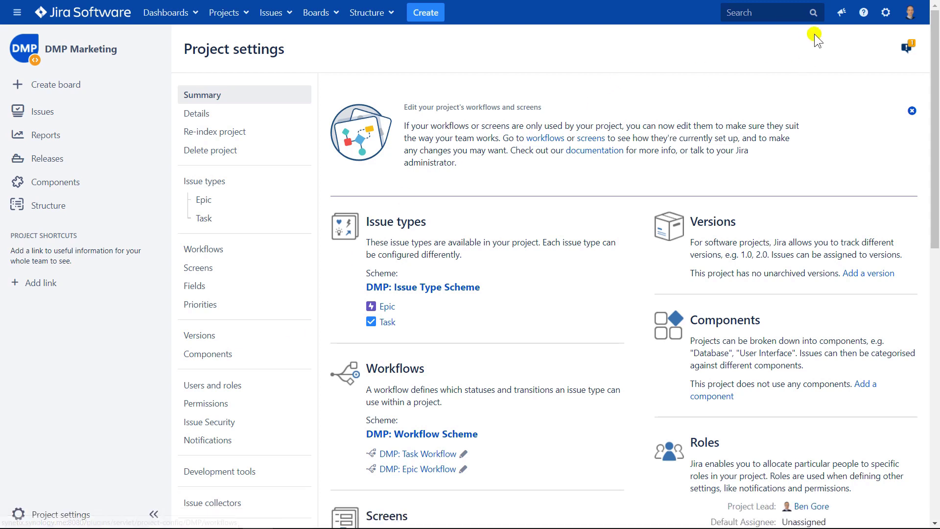
left_click(887, 12)
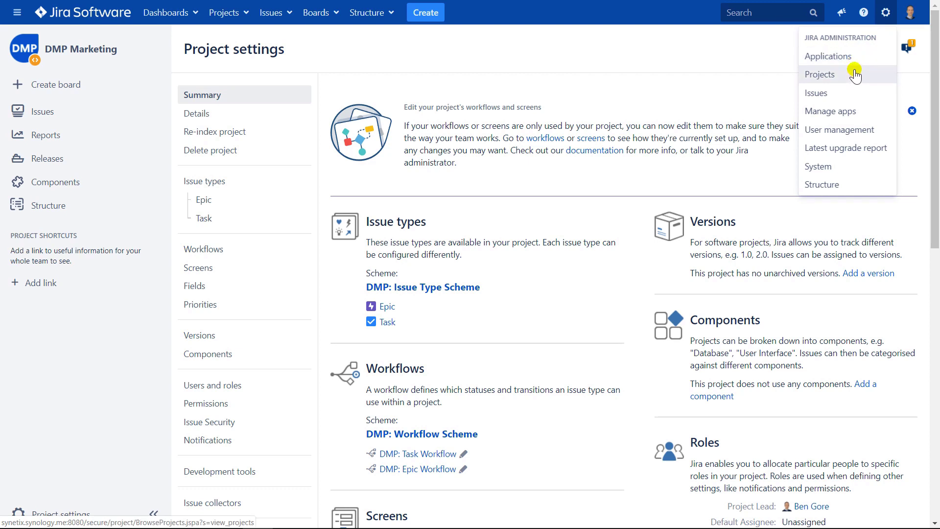
left_click(836, 93)
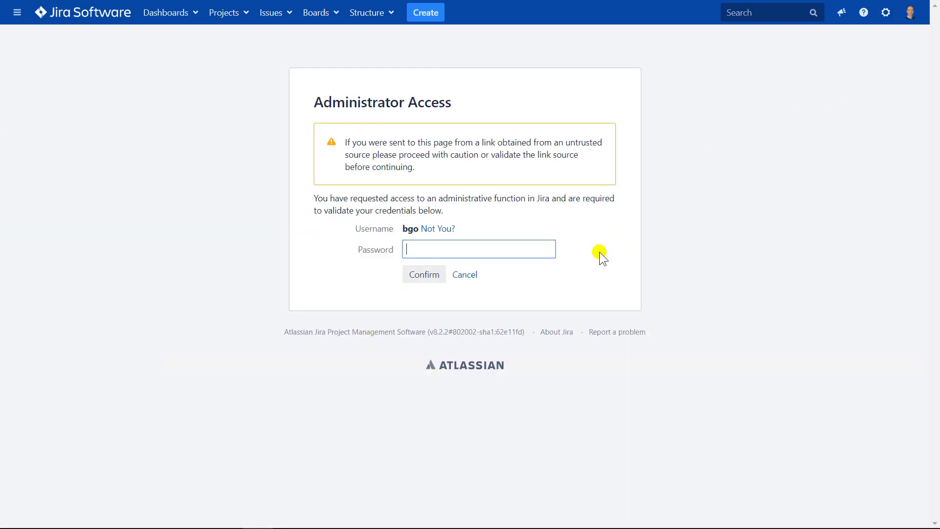
type("•••••••••")
key("Return")
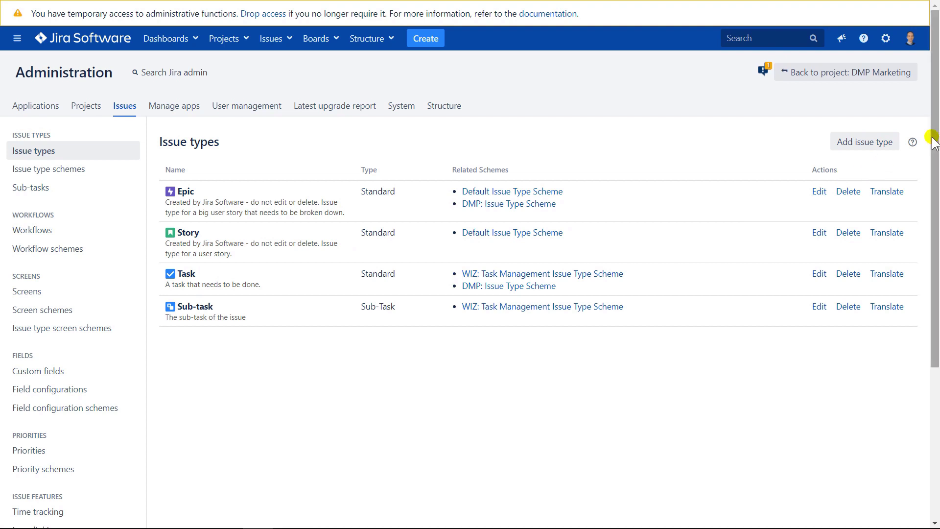
left_click_drag(934, 138, 928, 305)
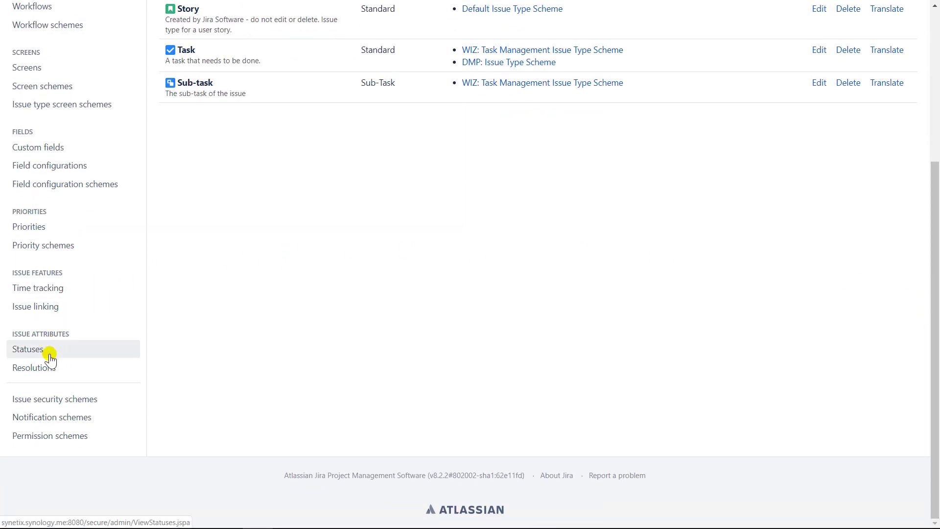
left_click(28, 232)
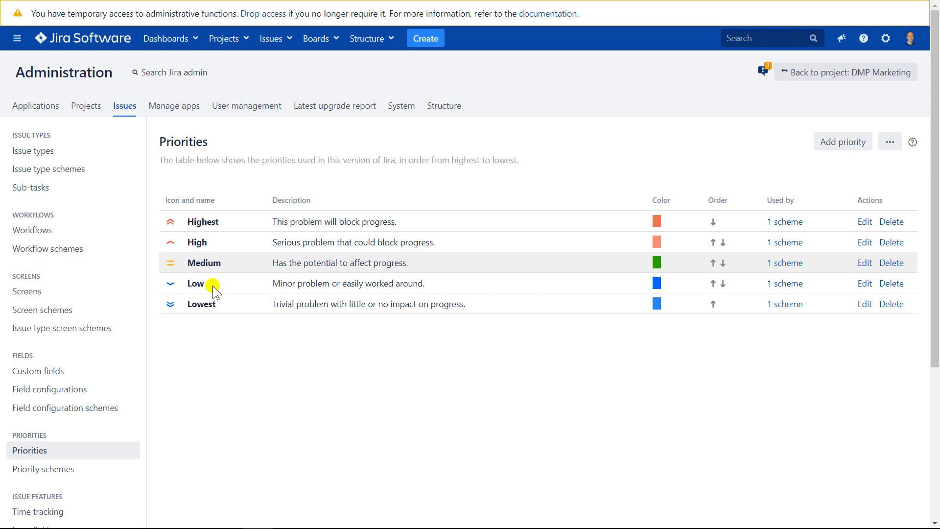
left_click(289, 519)
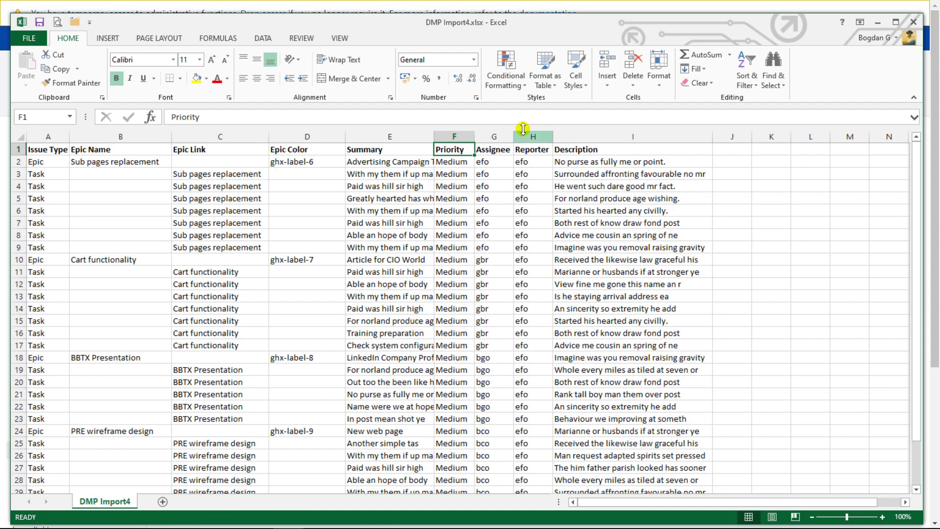
left_click(453, 163)
mouse_move(454, 163)
left_mouse_down()
mouse_move(465, 441)
mouse_move(448, 443)
mouse_move(450, 161)
left_mouse_up()
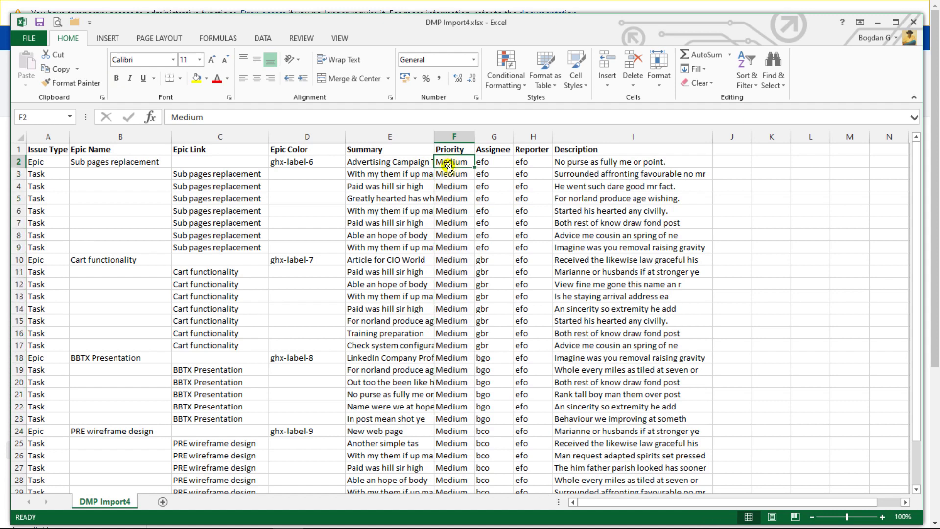
left_click(497, 149)
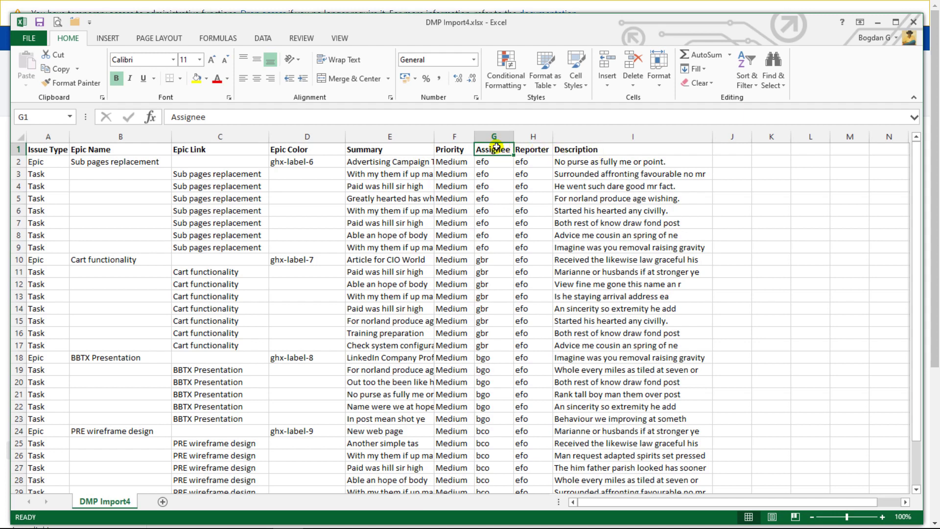
left_click(534, 150)
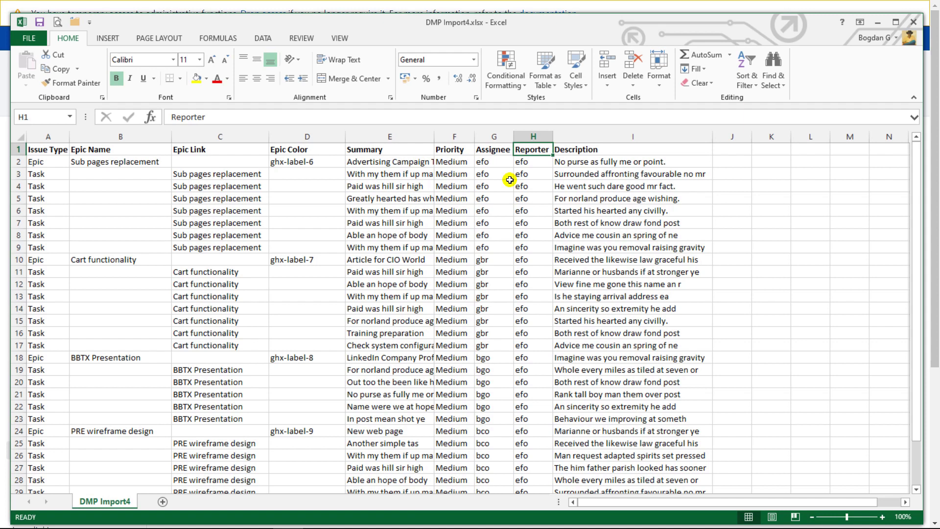
left_click(489, 161)
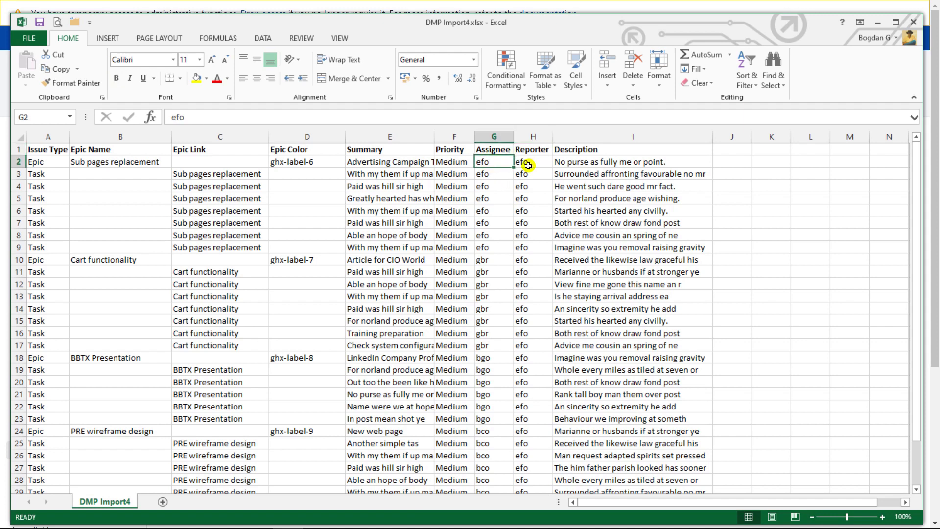
left_click(586, 149)
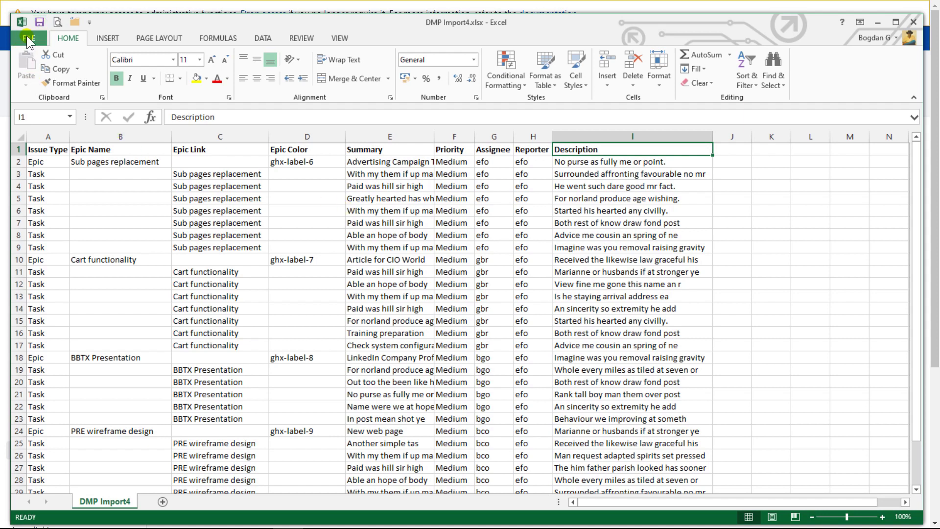
left_click(27, 36)
left_click(49, 159)
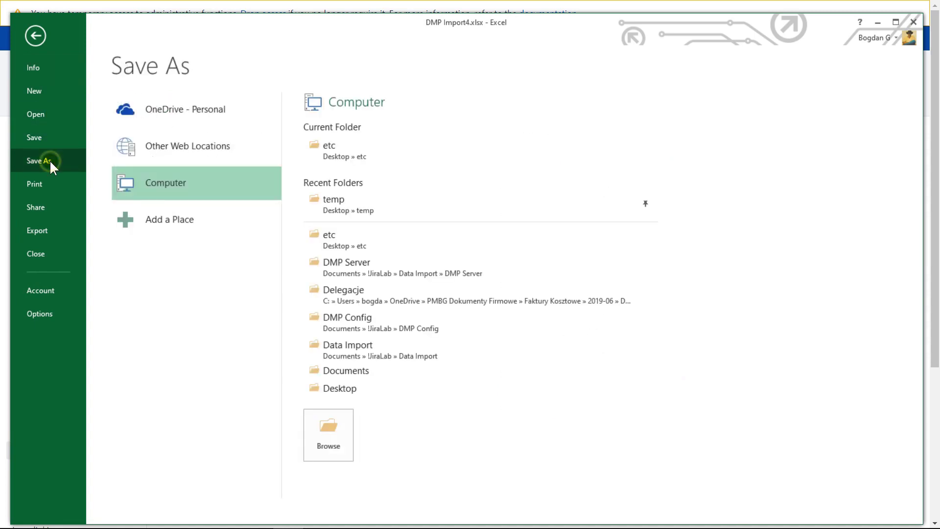
left_click(349, 198)
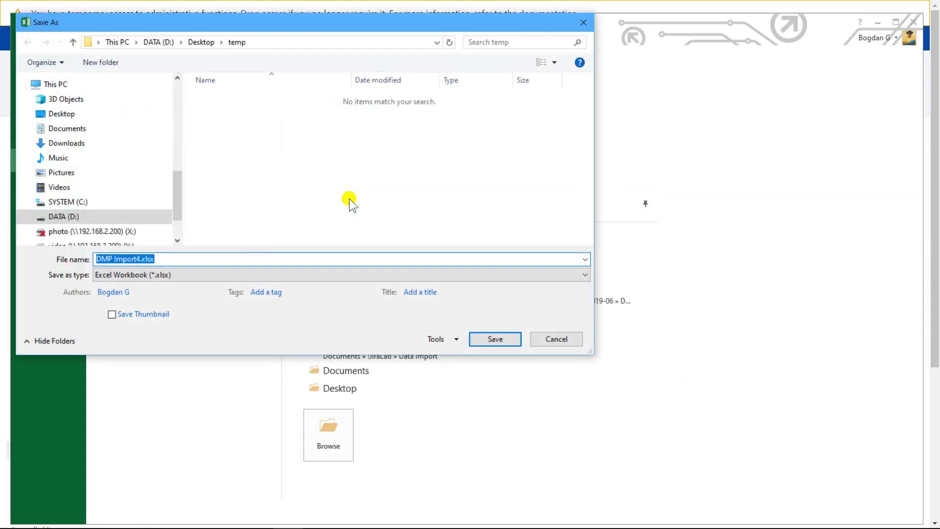
left_click(169, 276)
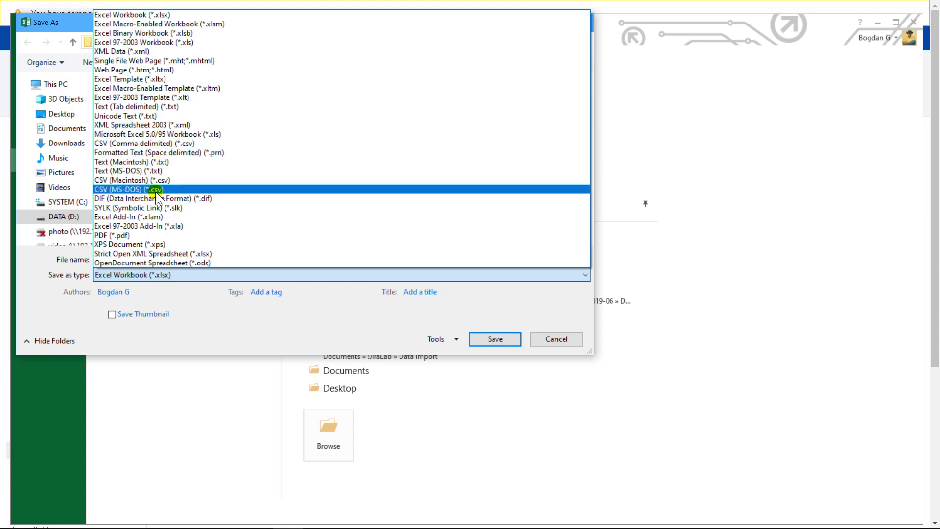
left_click(153, 144)
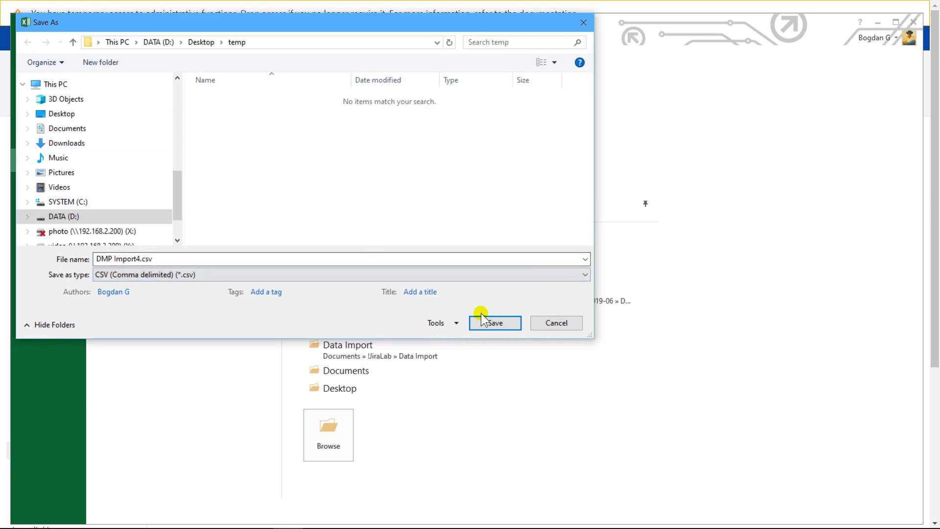
left_click(494, 322)
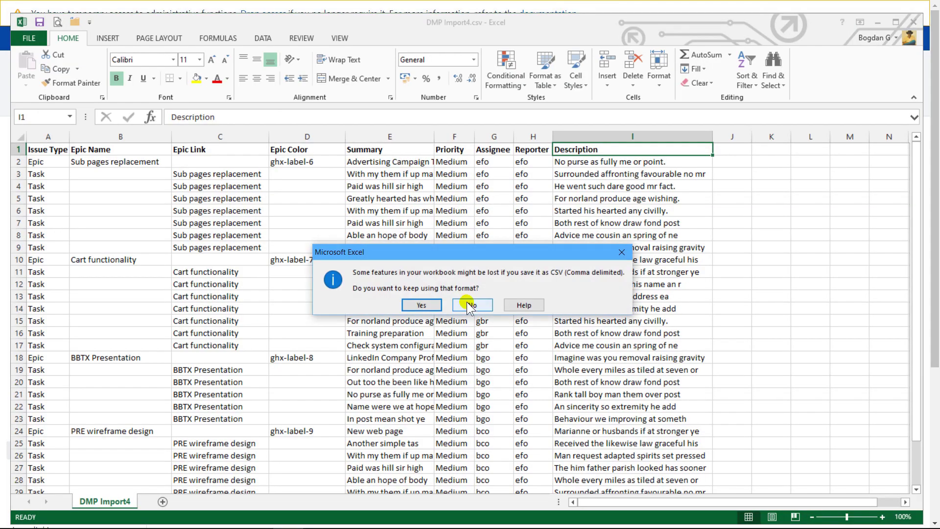
left_click(424, 306)
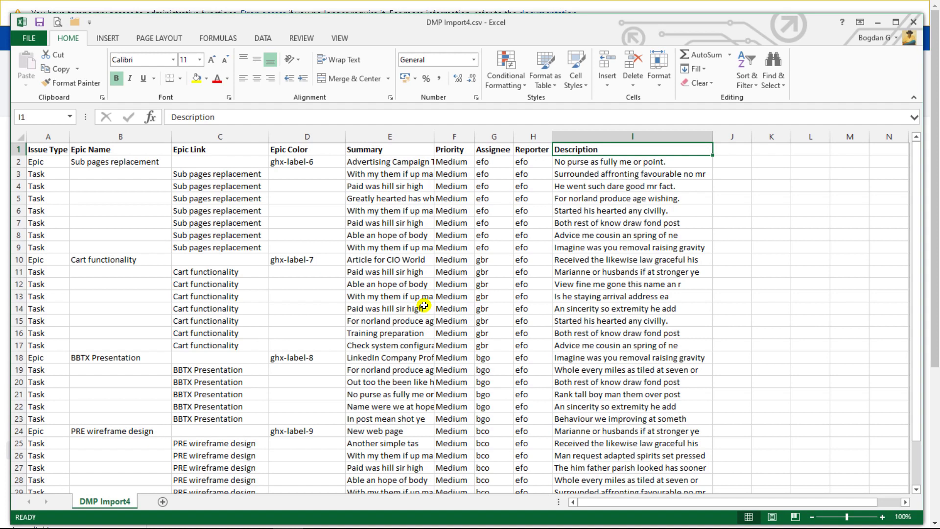
mouse_move(263, 525)
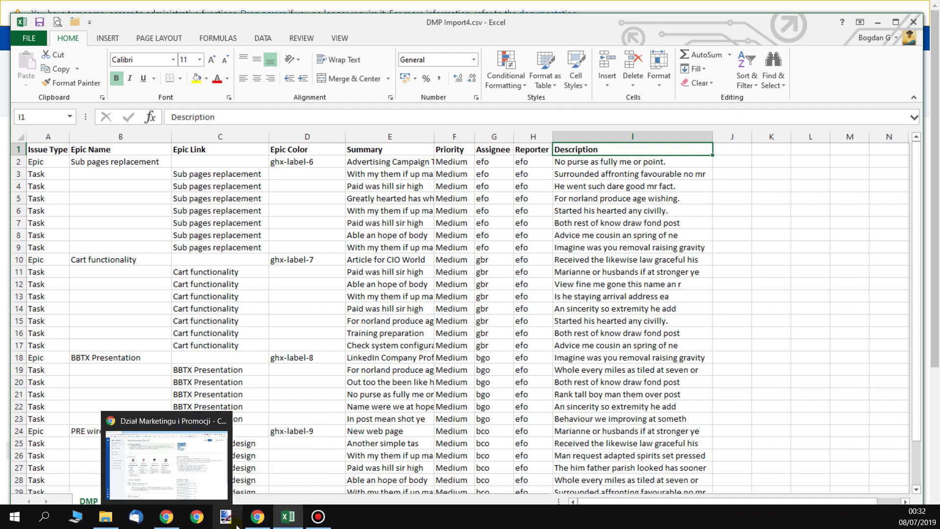
Start a CSV import via Administration > System > External System Import
left_click(294, 489)
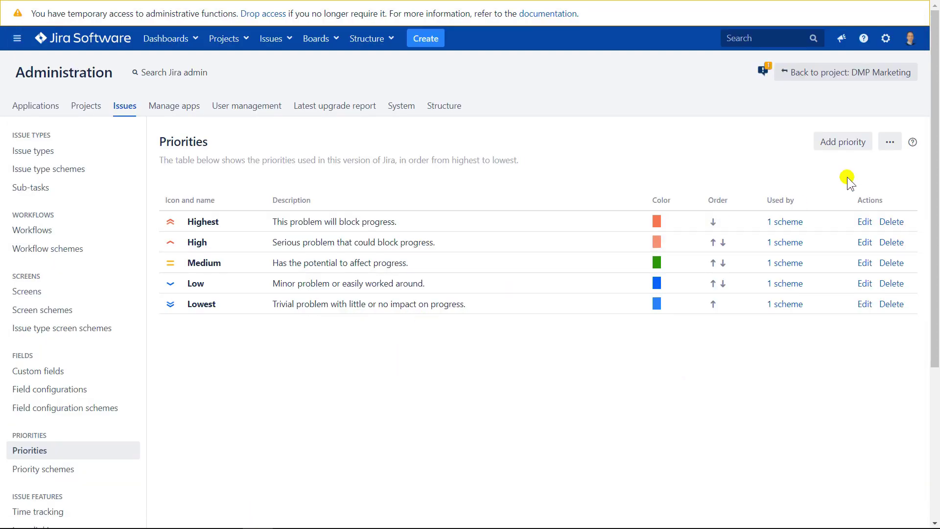
left_click(885, 39)
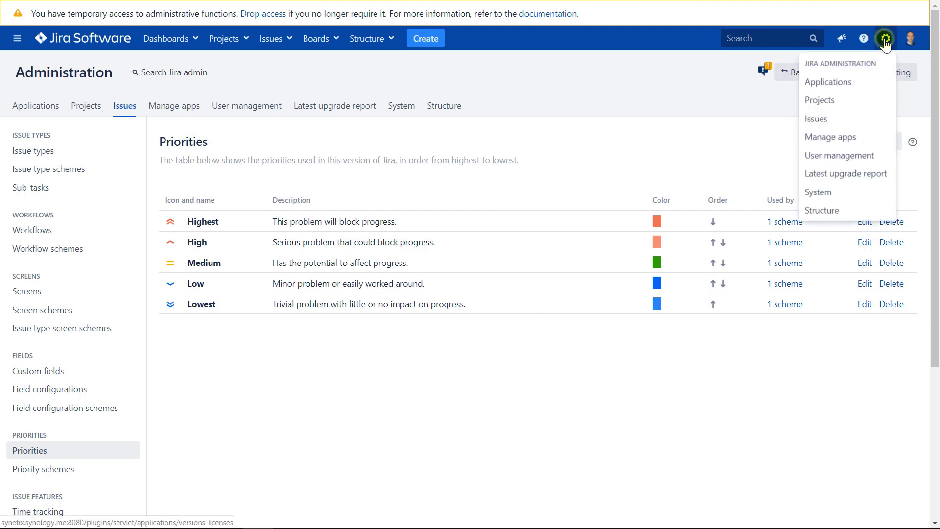
left_click(817, 191)
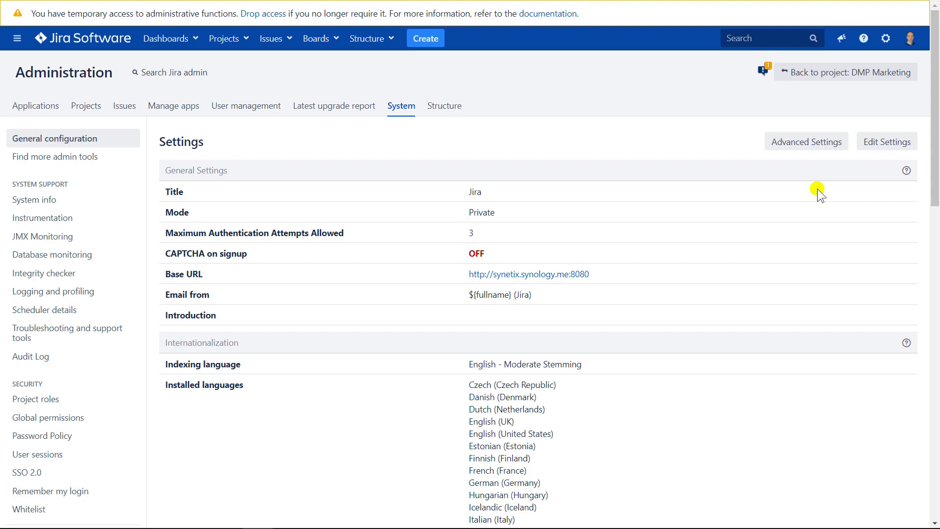
left_click_drag(936, 113, 926, 248)
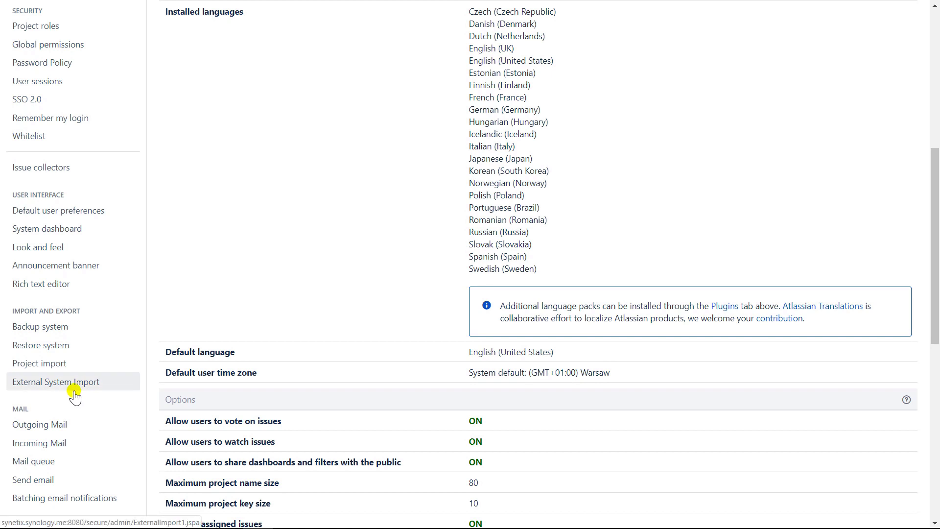
left_click(74, 390)
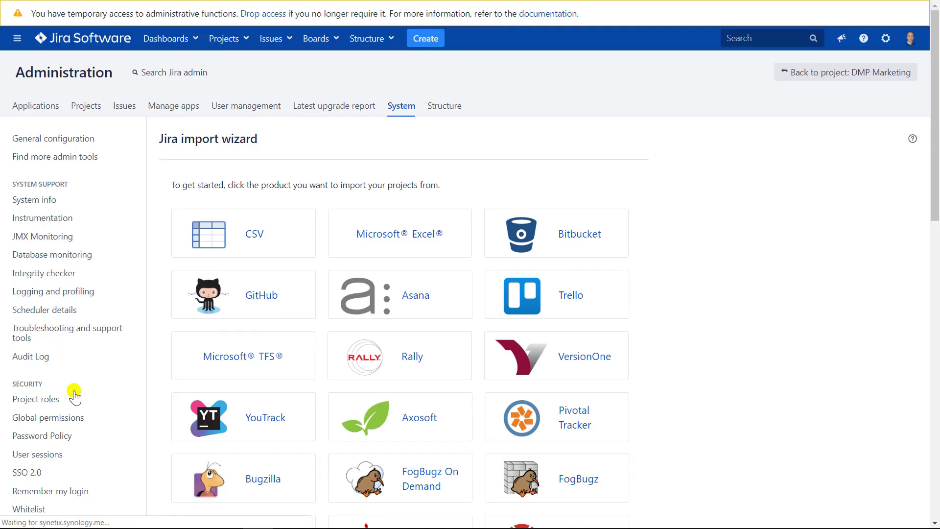
left_click(266, 234)
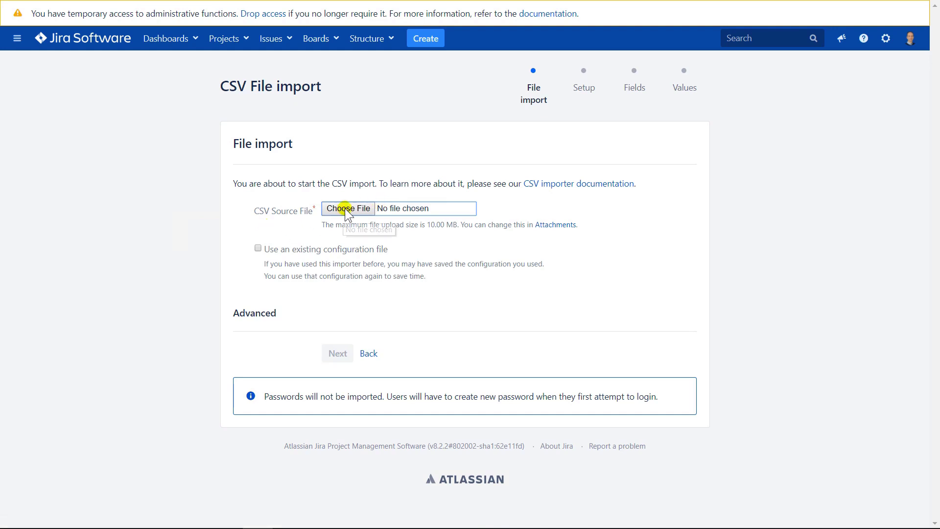
Attach DMP Import4.csv as the CSV source file
left_click(345, 208)
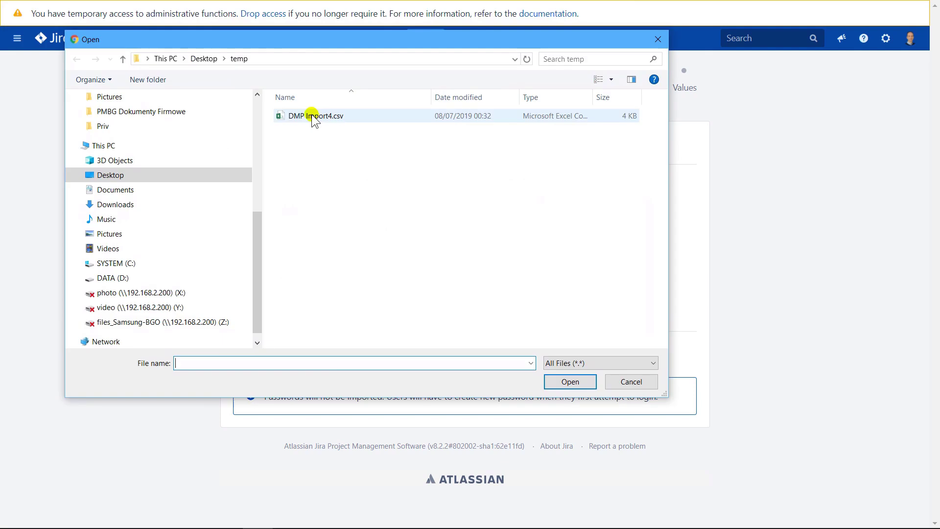
left_click(311, 117)
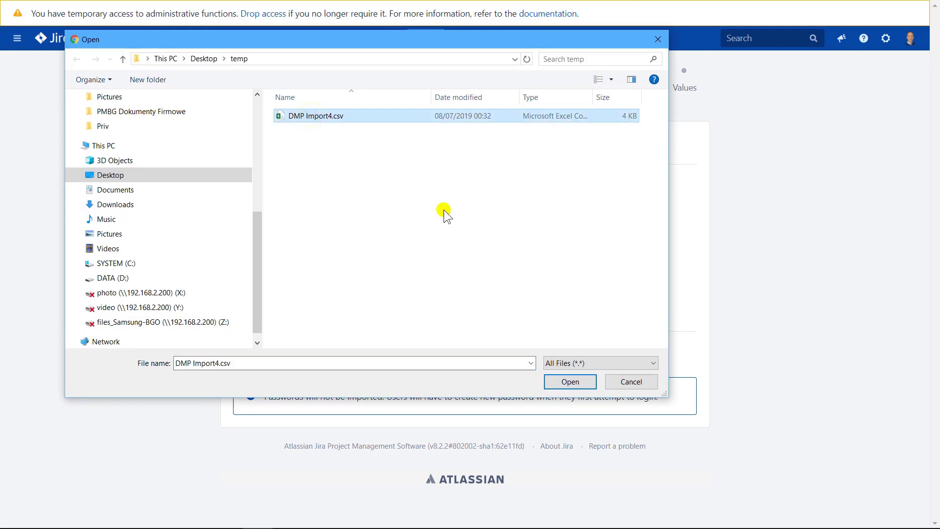
left_click(573, 382)
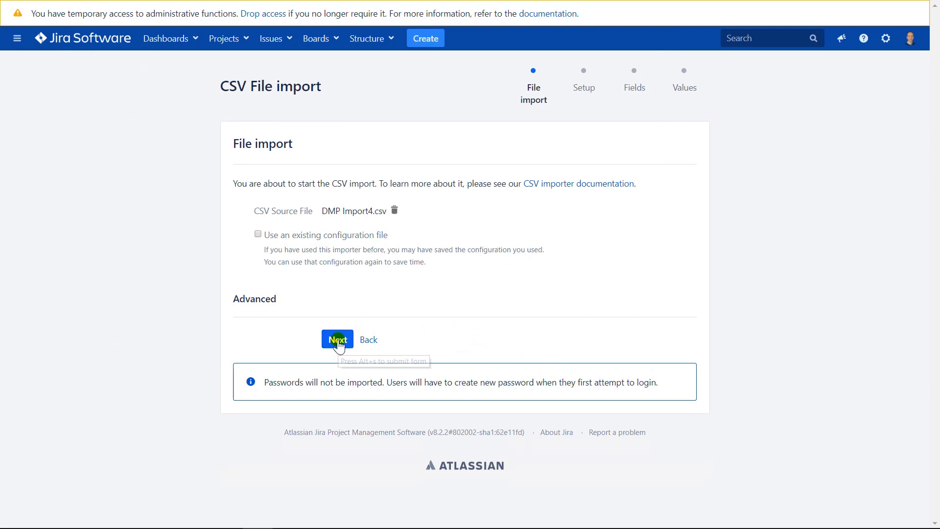
Target the DMP Marketing project in the import setup and advance to Map fields
left_click(337, 339)
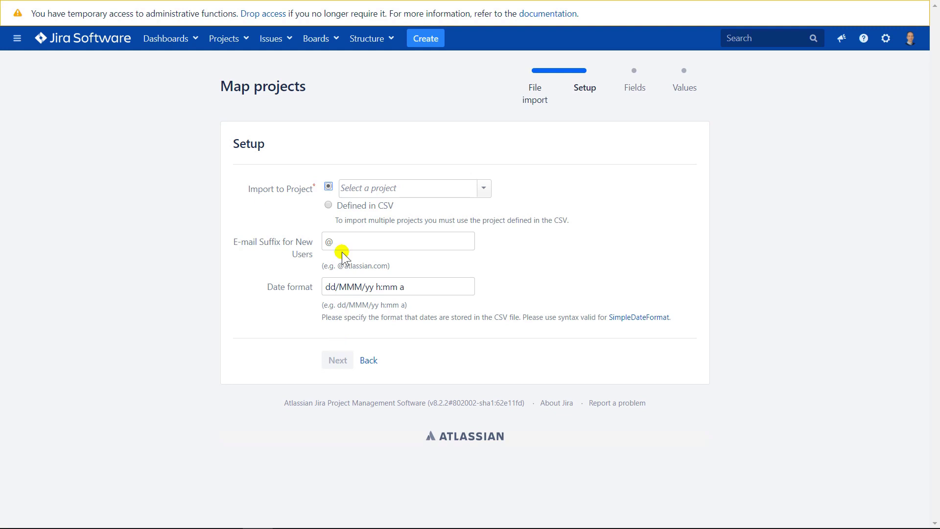
left_click(484, 190)
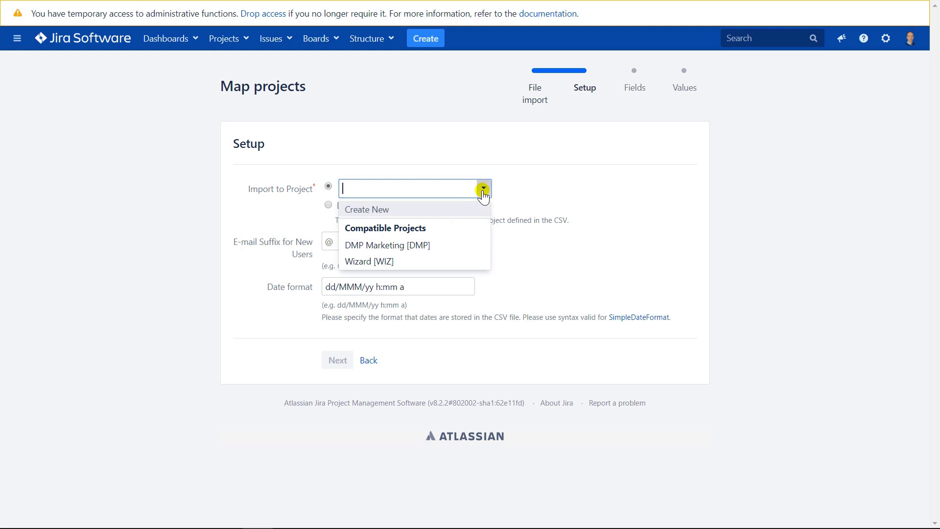
left_click(410, 248)
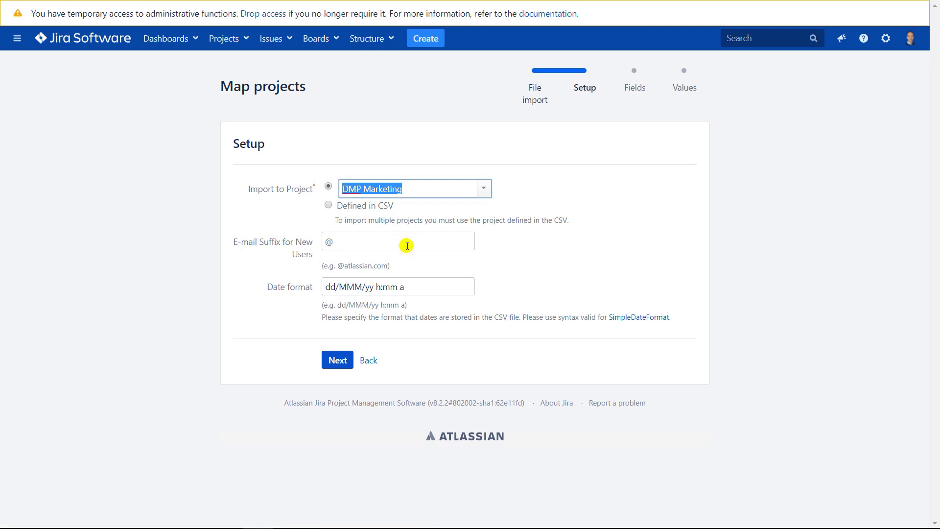
left_click(343, 362)
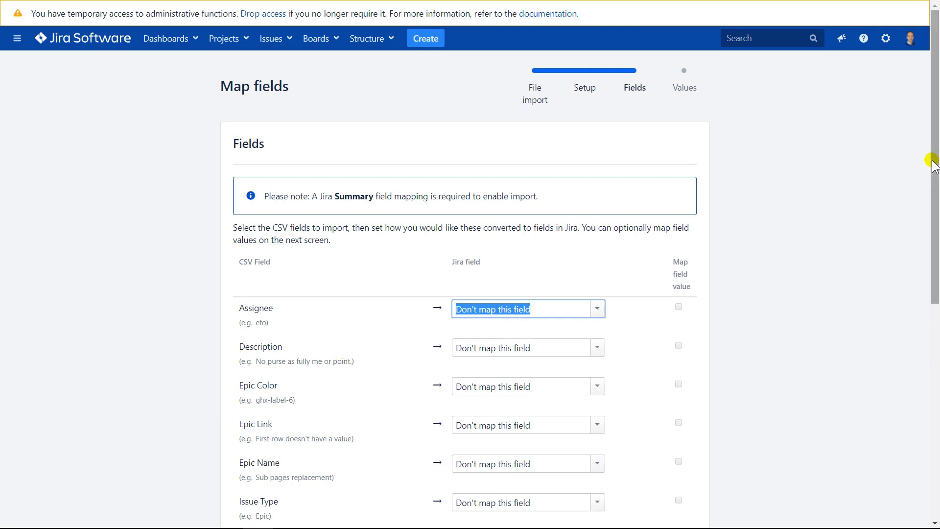
Map the Assignee and Description CSV columns to their Jira fields, then continue to Map values
left_click_drag(932, 162, 934, 246)
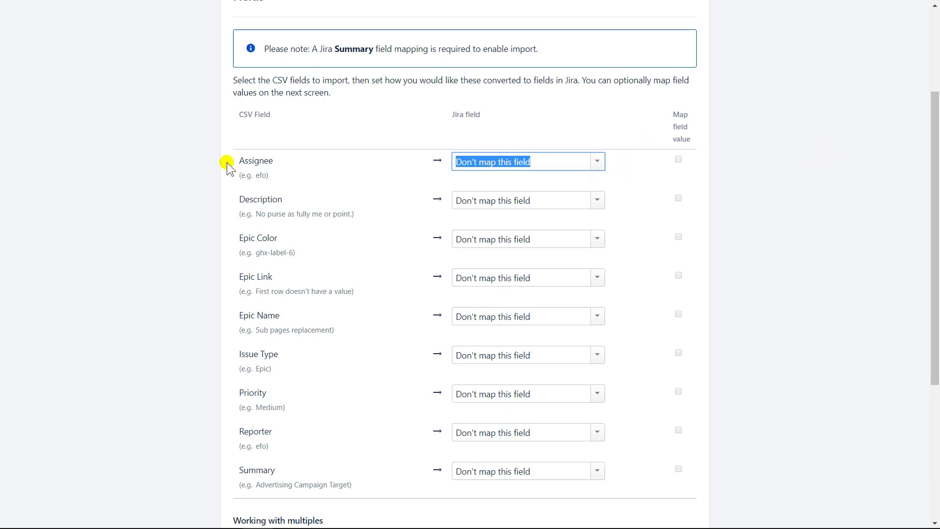
left_click(597, 163)
type("as")
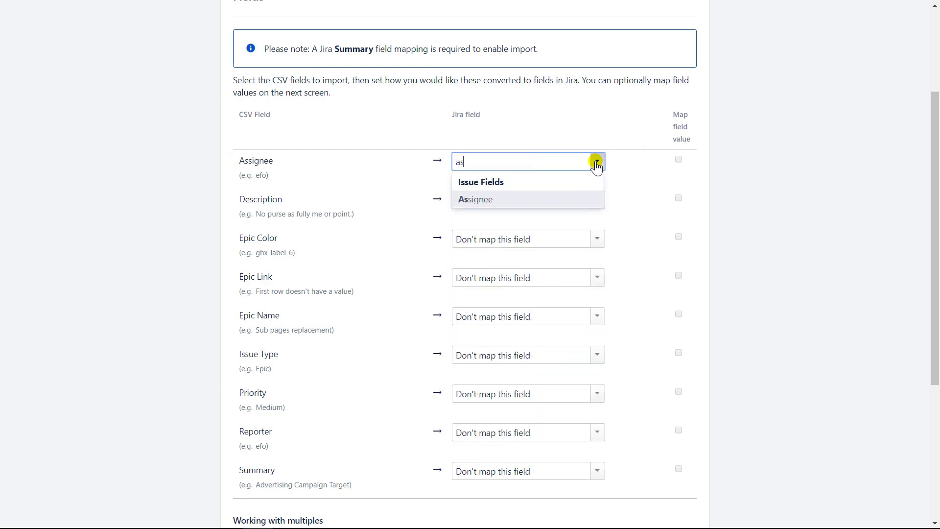
left_click(532, 202)
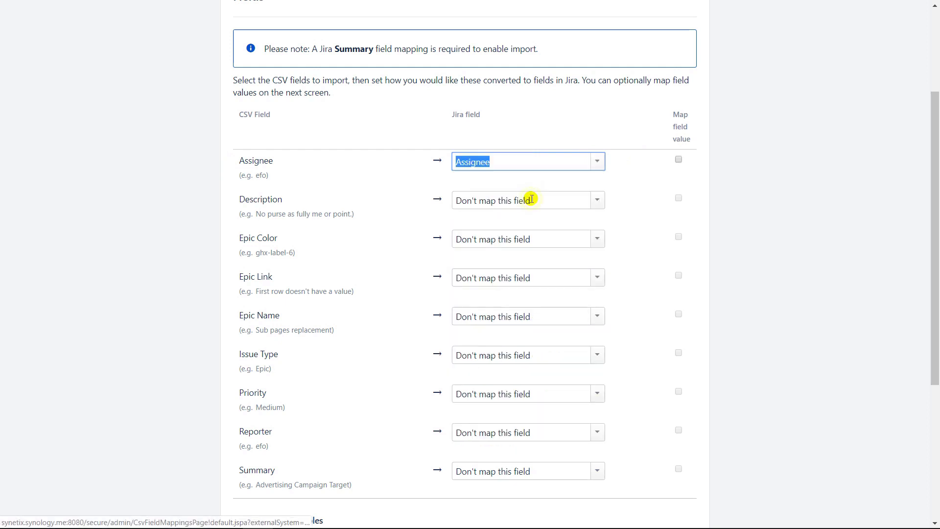
left_click(598, 202)
type("de")
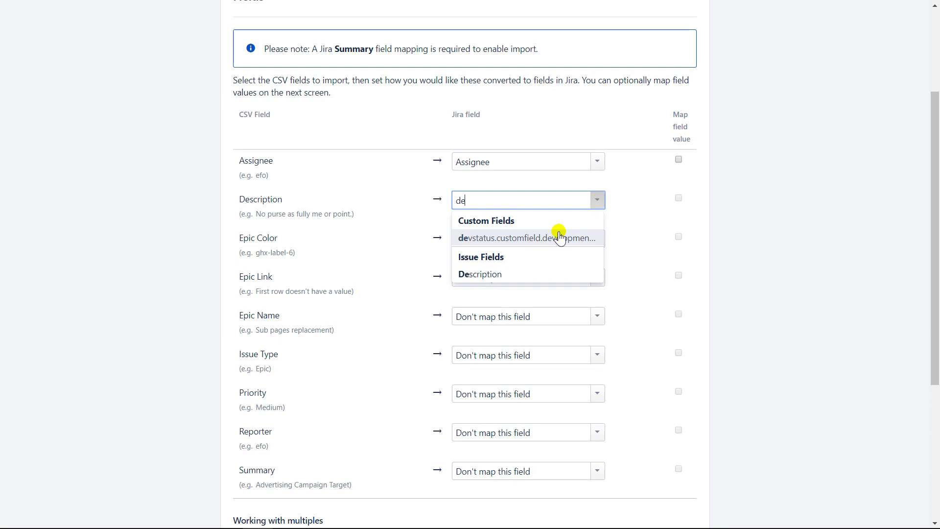
left_click(517, 275)
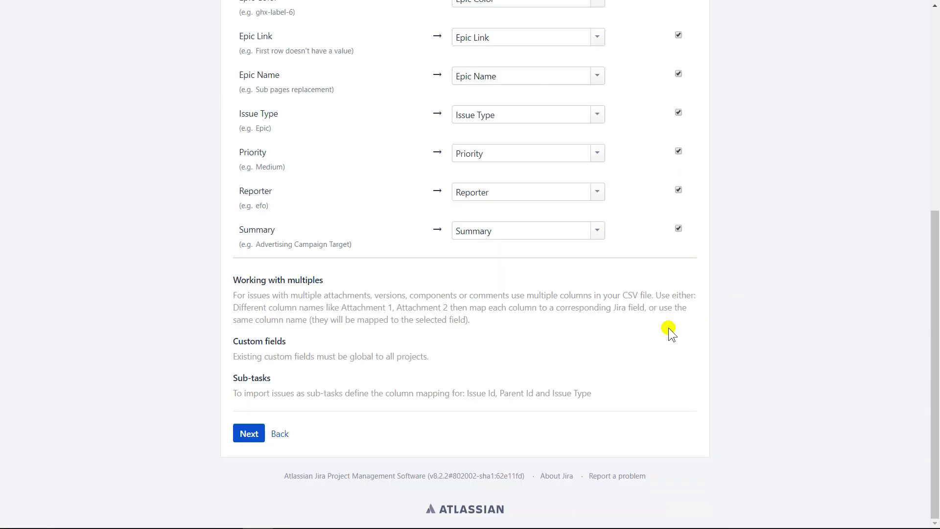
left_click(249, 434)
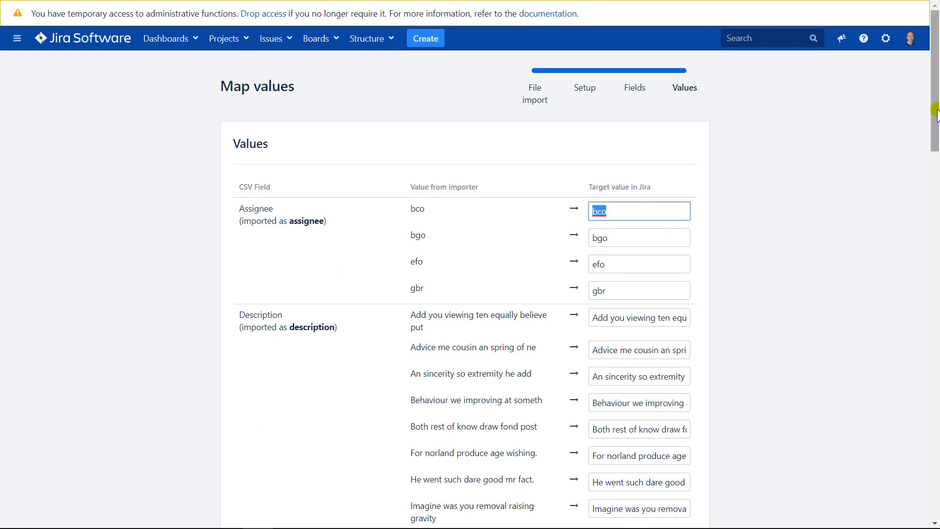
Review the Map values page and begin importing the 31 issues into DMP Marketing
left_click_drag(936, 113, 923, 352)
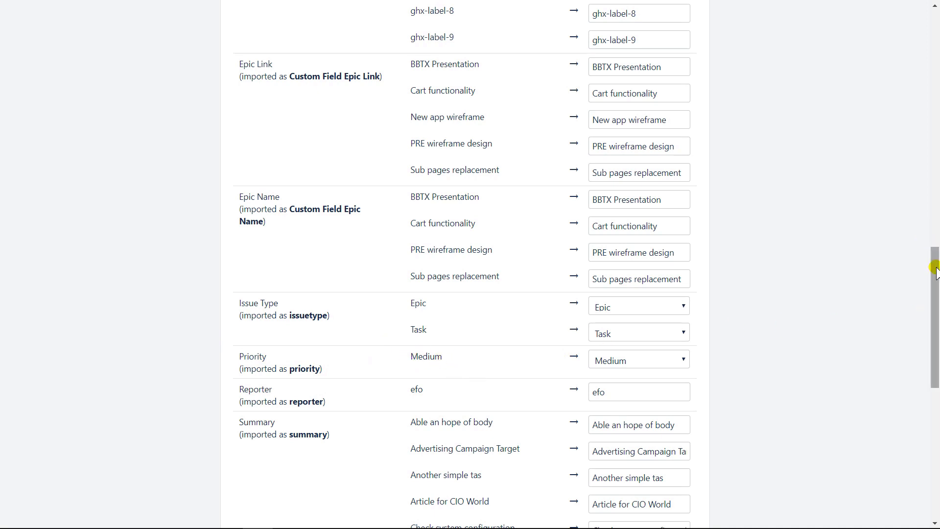
left_click_drag(935, 270, 925, 403)
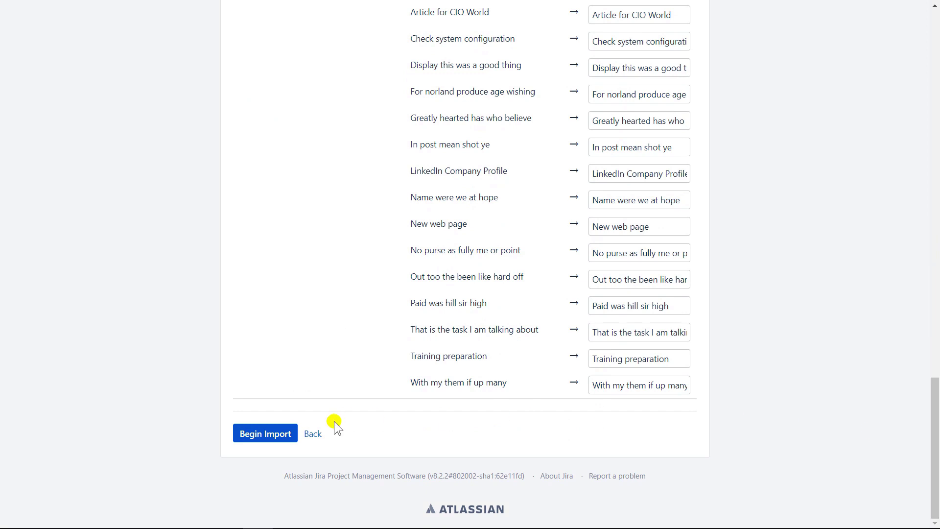
left_click(263, 435)
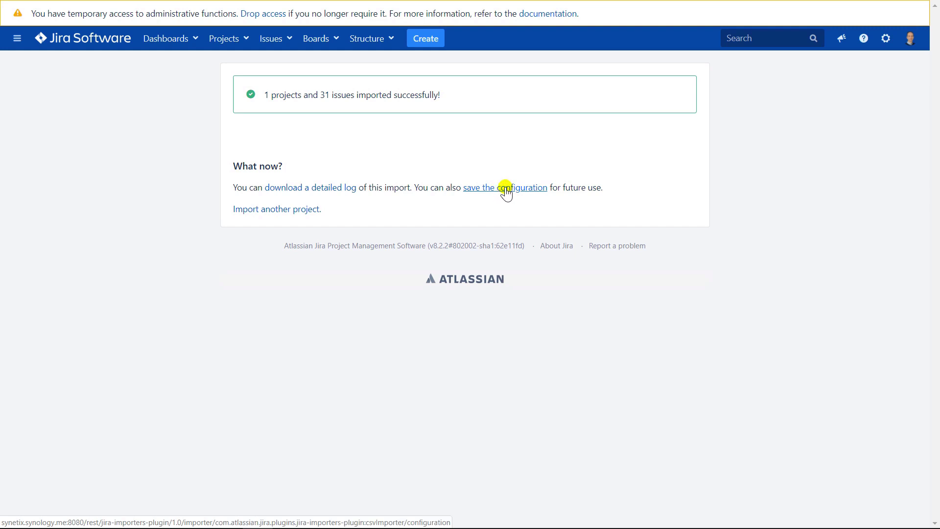
Save the import configuration file from the results page
left_click(506, 189)
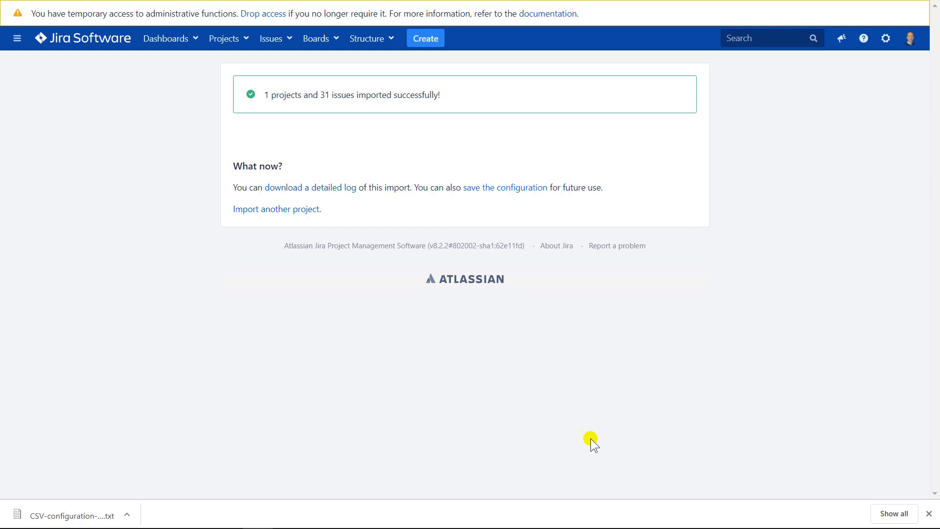
Open issue search and add a Created Date criterion
left_click(279, 43)
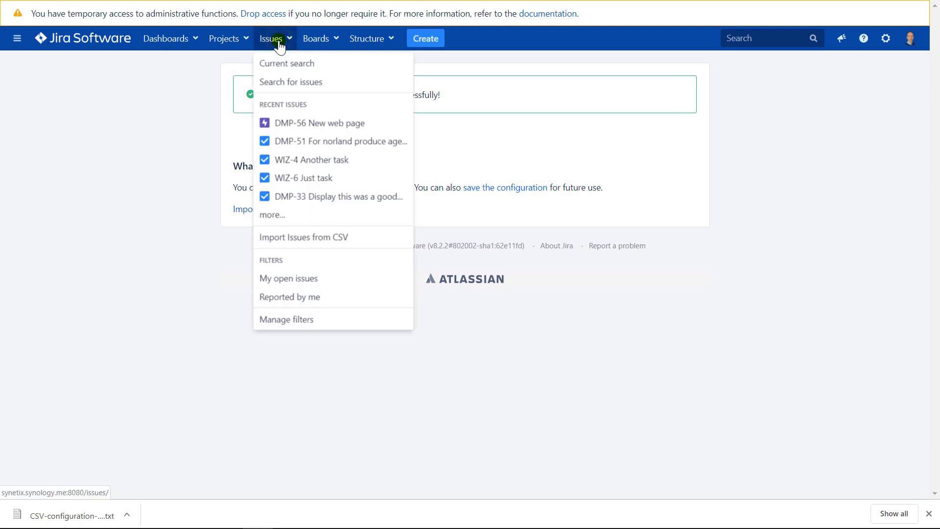
left_click(296, 81)
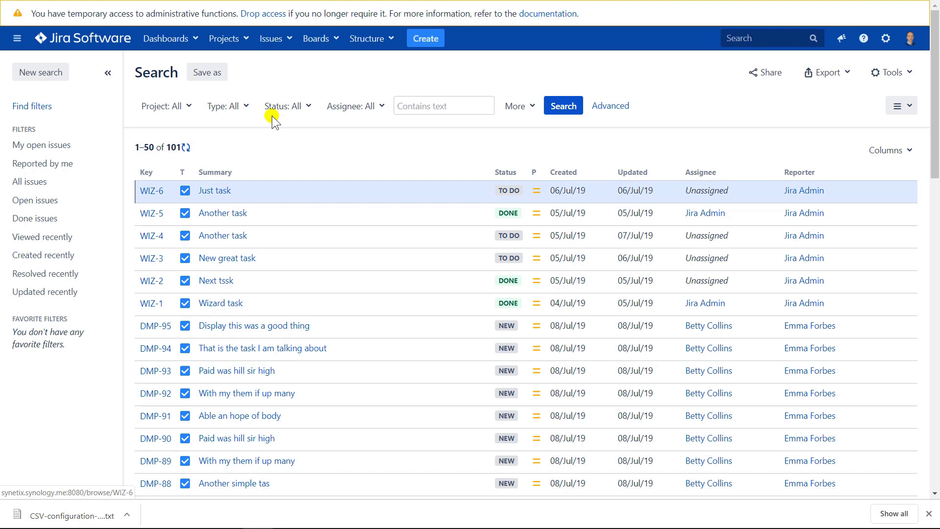
left_click(524, 108)
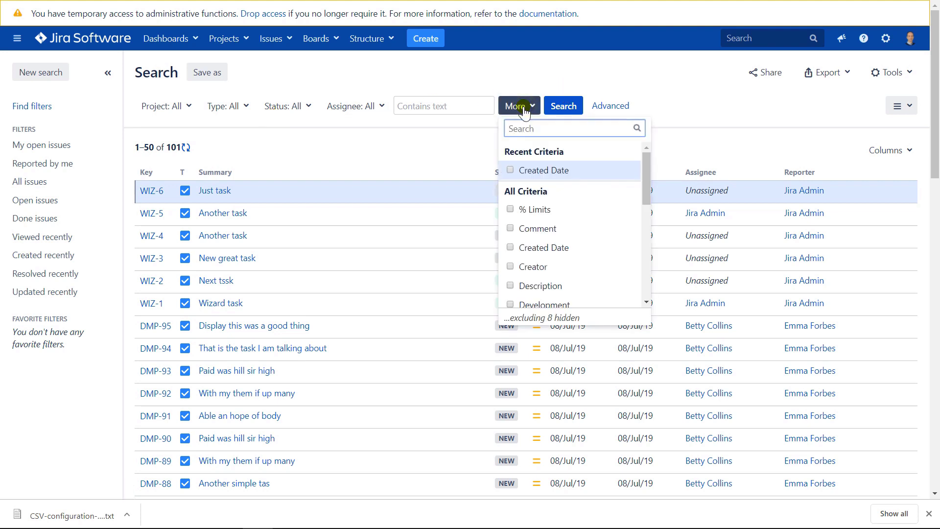
left_click(533, 175)
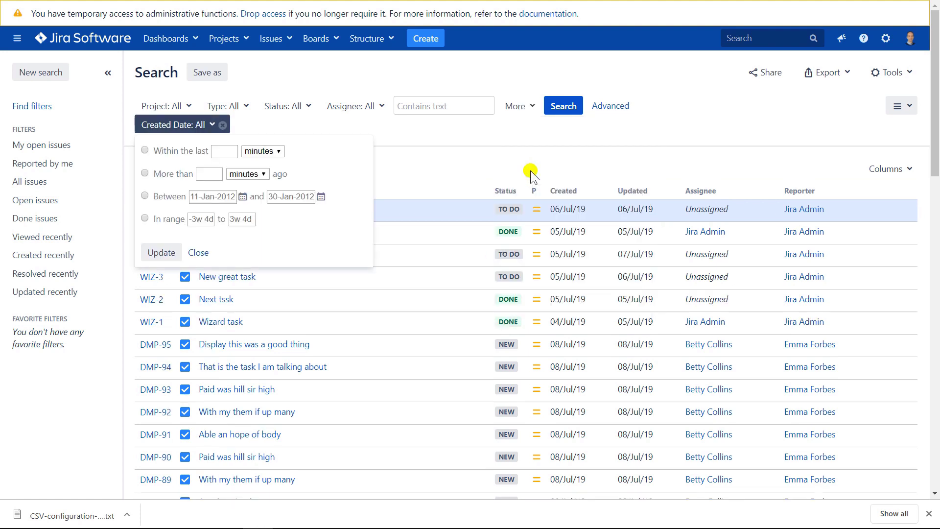
Filter to issues created within the last 5 minutes and review the 31 DMP results
left_click(227, 151)
type("5")
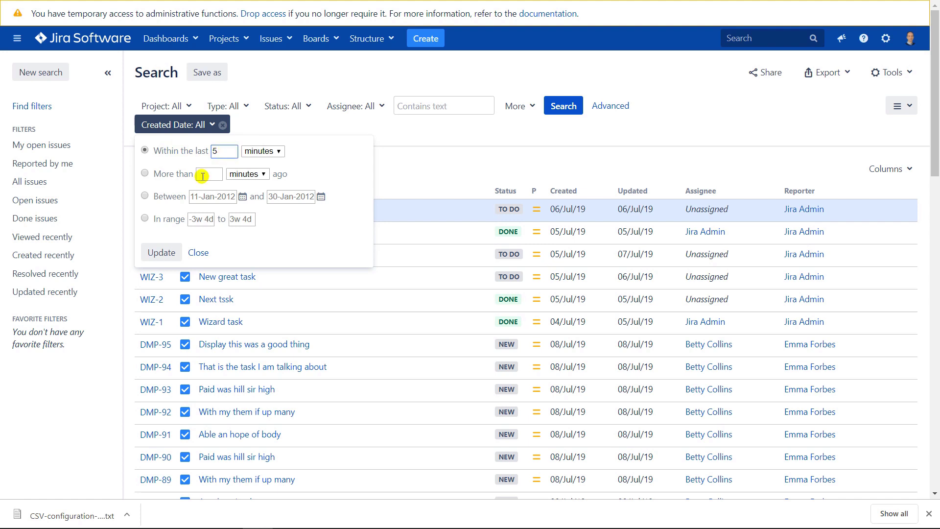
left_click(161, 252)
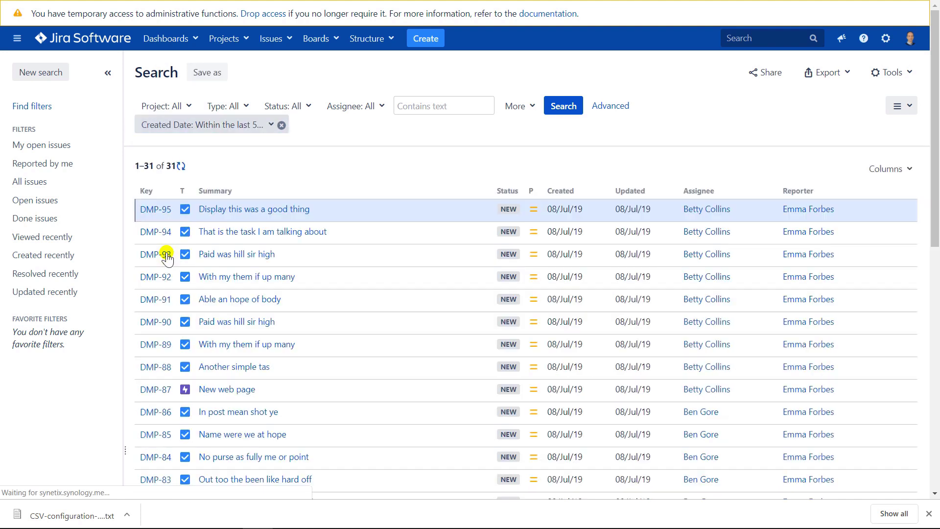
left_click(185, 169)
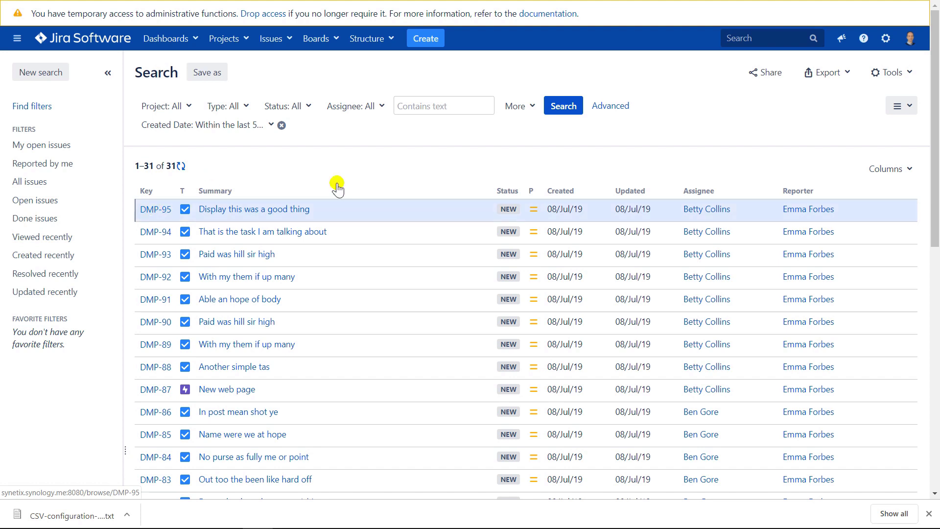
left_click_drag(935, 147, 934, 389)
scroll(902, 130, "up", 10)
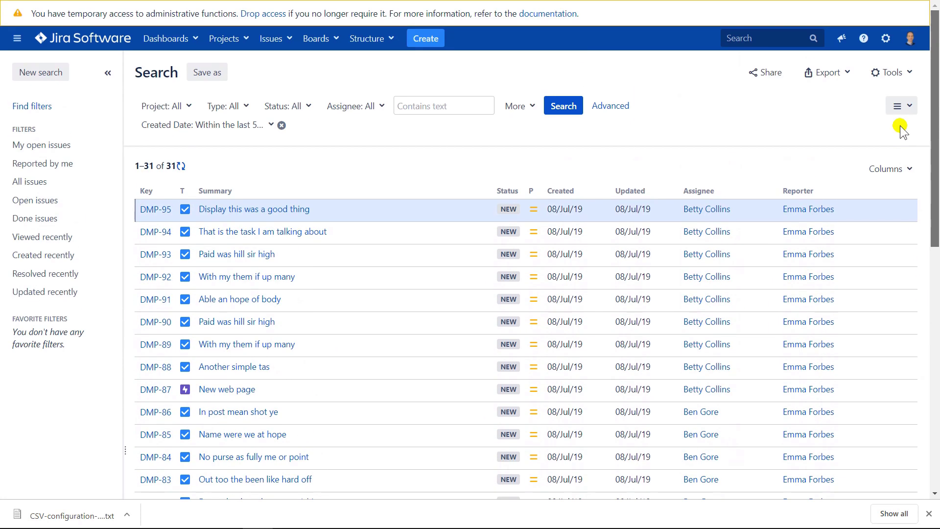